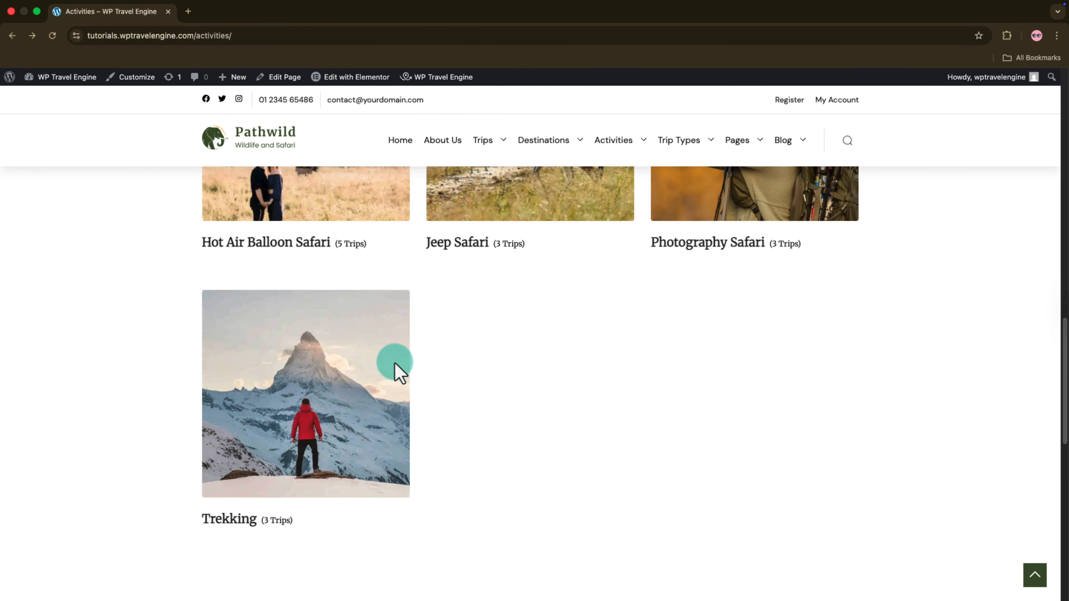
Step: Open the Trekking activity from the activities listing and examine its trips and filters
{"action": "left_click", "coordinate": [316, 398]}
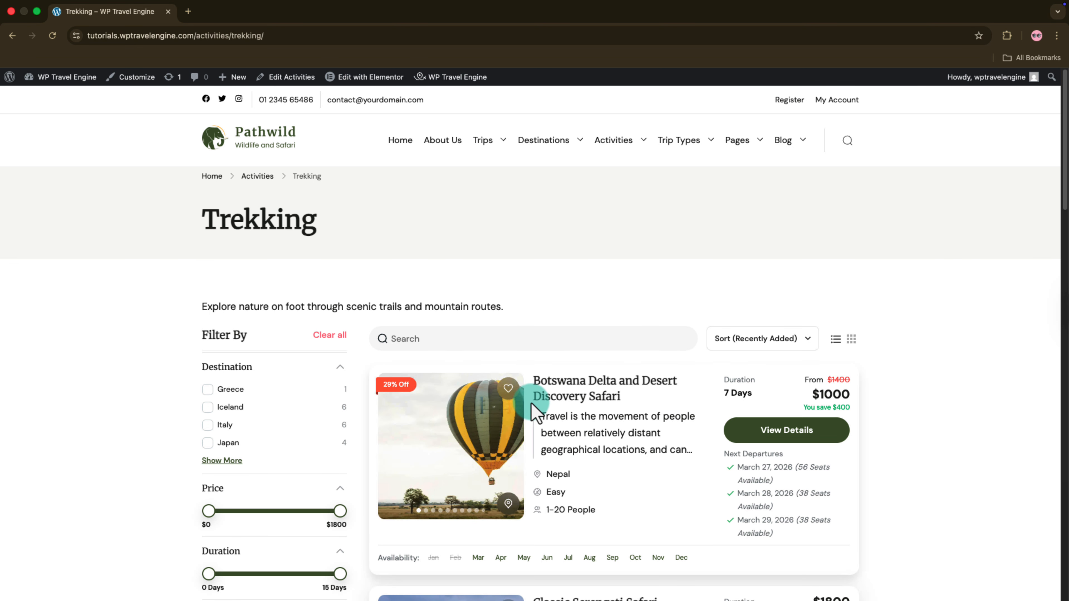
{"action": "scroll", "coordinate": [530, 408], "scroll_direction": "down", "scroll_amount": 8}
{"action": "scroll", "coordinate": [557, 411], "scroll_direction": "up", "scroll_amount": 8}
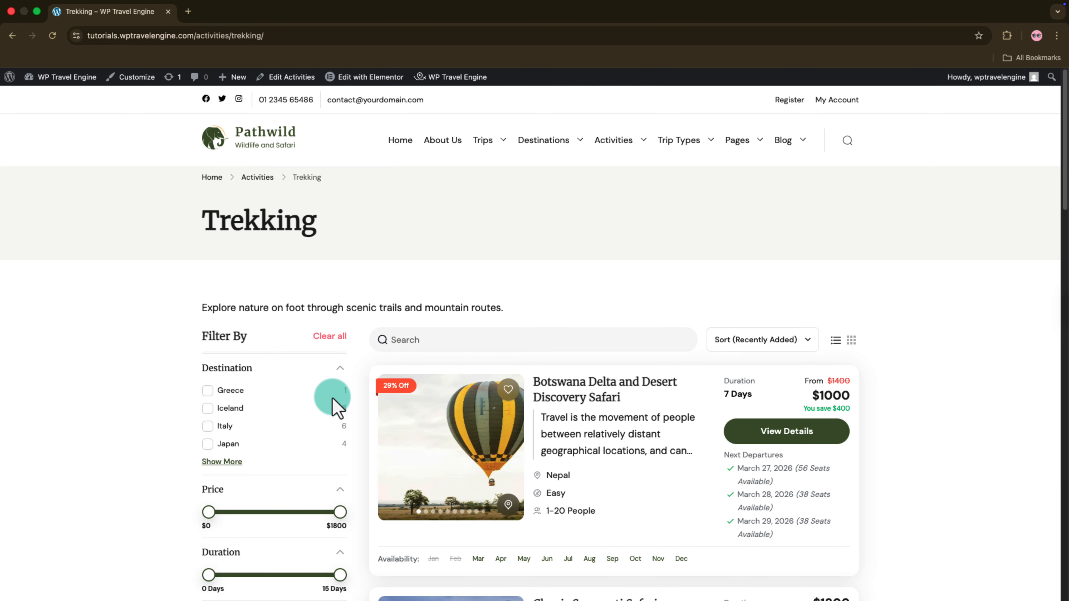
{"action": "scroll", "coordinate": [333, 400], "scroll_direction": "down", "scroll_amount": 5}
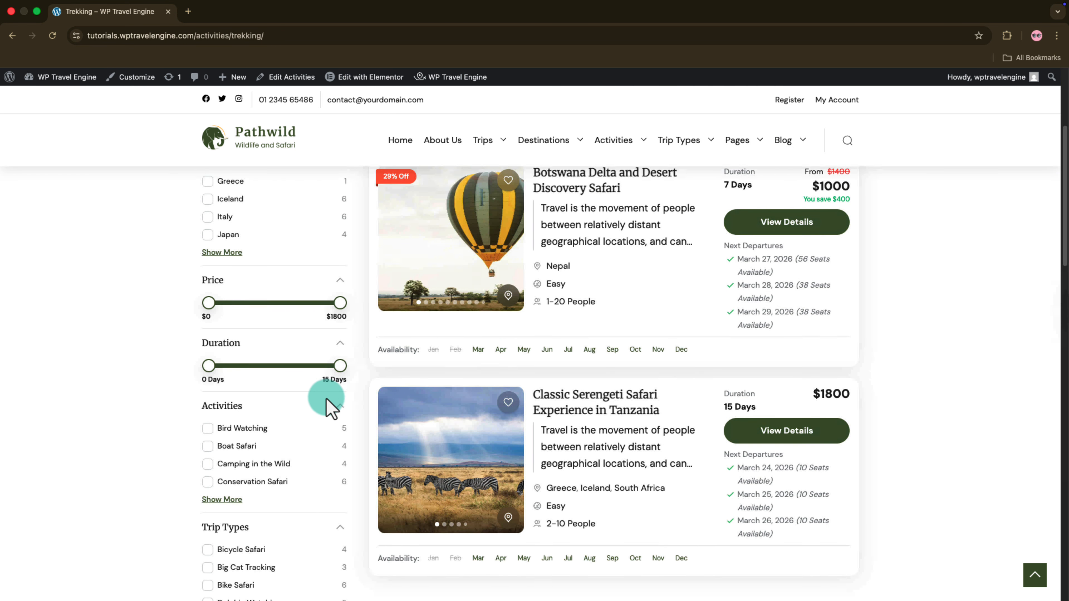
{"action": "scroll", "coordinate": [331, 408], "scroll_direction": "down", "scroll_amount": 1}
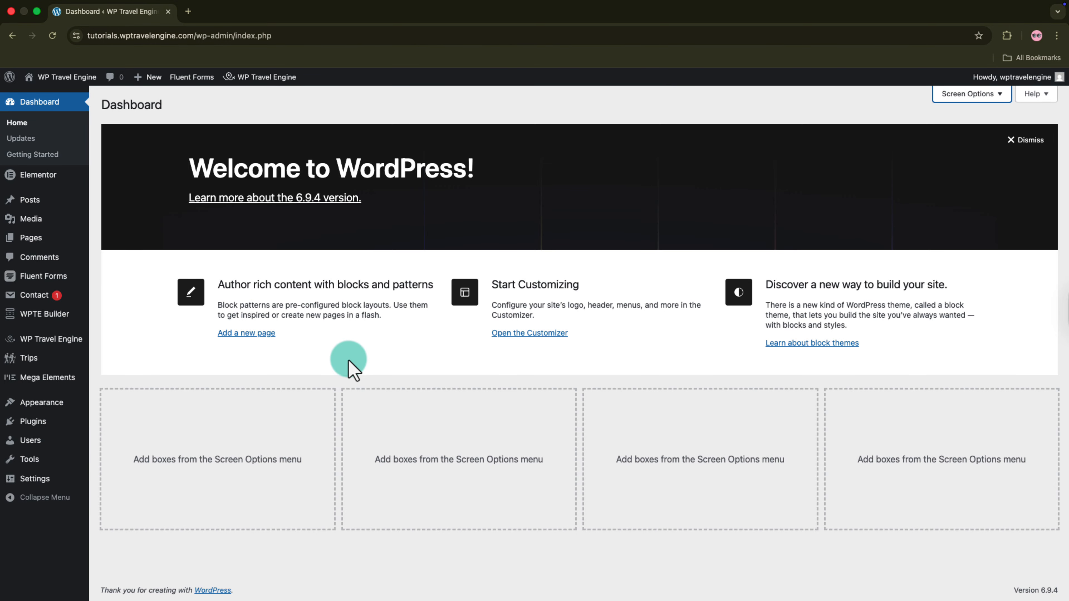
Step: Create a new page titled "Activities" with body paragraphs on adding descriptions for SEO, what travel is, and the origin of the word
{"action": "mouse_move", "coordinate": [47, 242]}
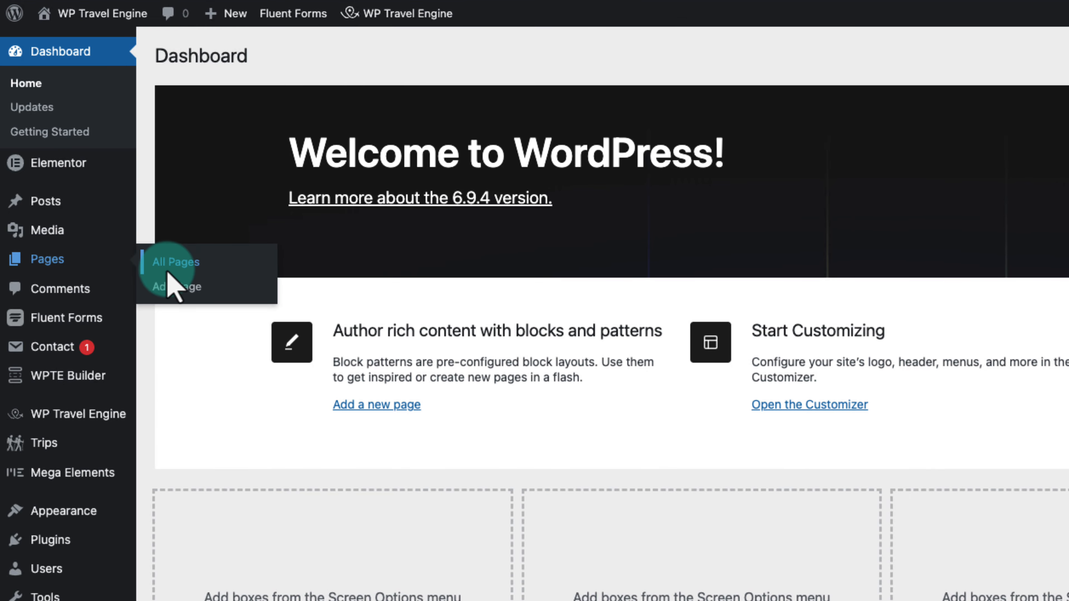
{"action": "left_click", "coordinate": [169, 269]}
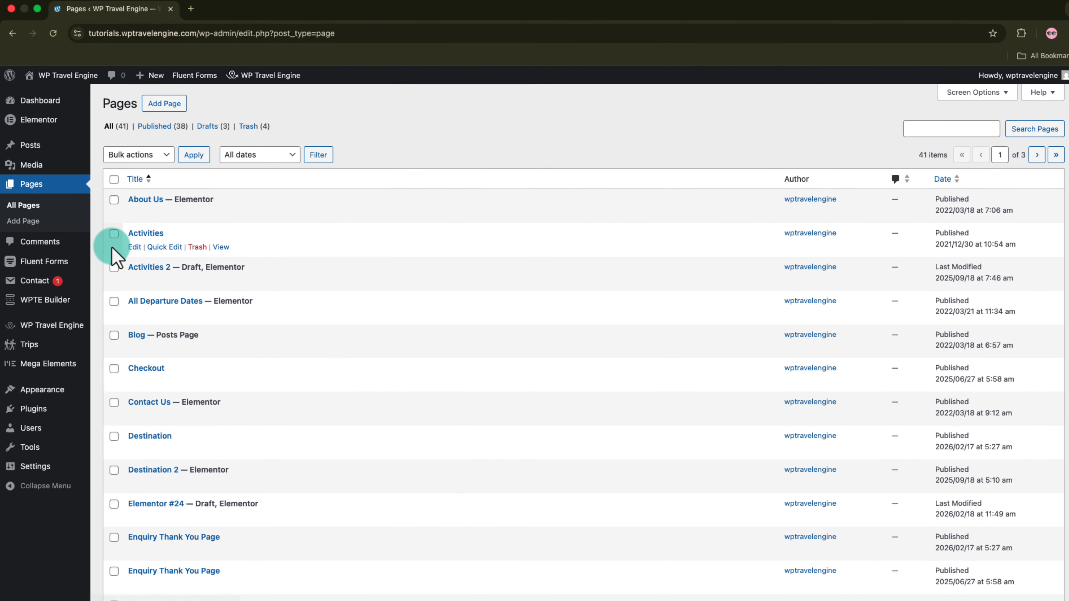
{"action": "left_click", "coordinate": [175, 106]}
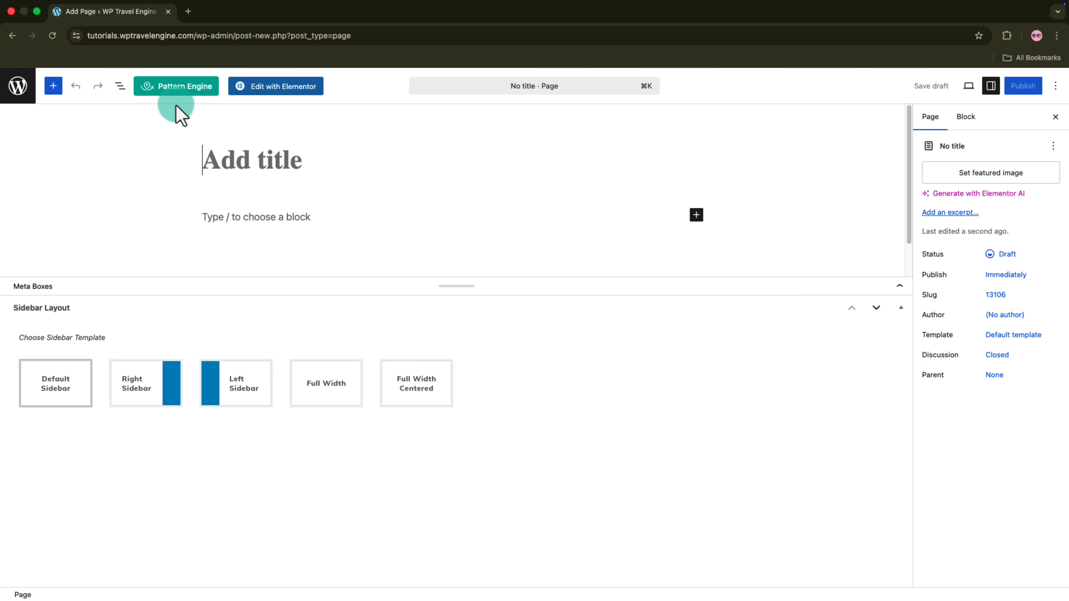
{"action": "left_click", "coordinate": [236, 172]}
{"action": "type", "text": "Activities"}
{"action": "left_click", "coordinate": [248, 223]}
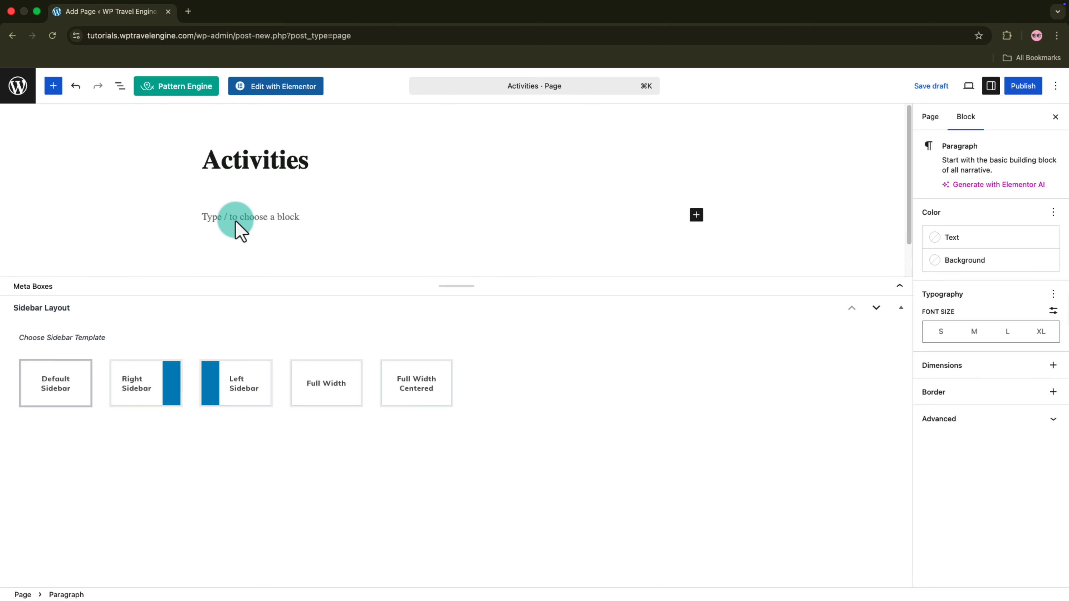
{"action": "type", "text": "Travel is the movement of people between relatively distant geographical locations, and can involve travel by foot, bicycle, automobile, train, boat, bus, airplane, or other means, with or without luggage, and can be one way or round trip. Travel can also include relatively short stays between successive movements. The origin of the word \"travel\" is most likely lost to history. The term \"travel\" may originate from the Old French word travail, which means ‘work’. According to the Merriam Webster dictionary, the first known use of the word travel was in the 14th century."}
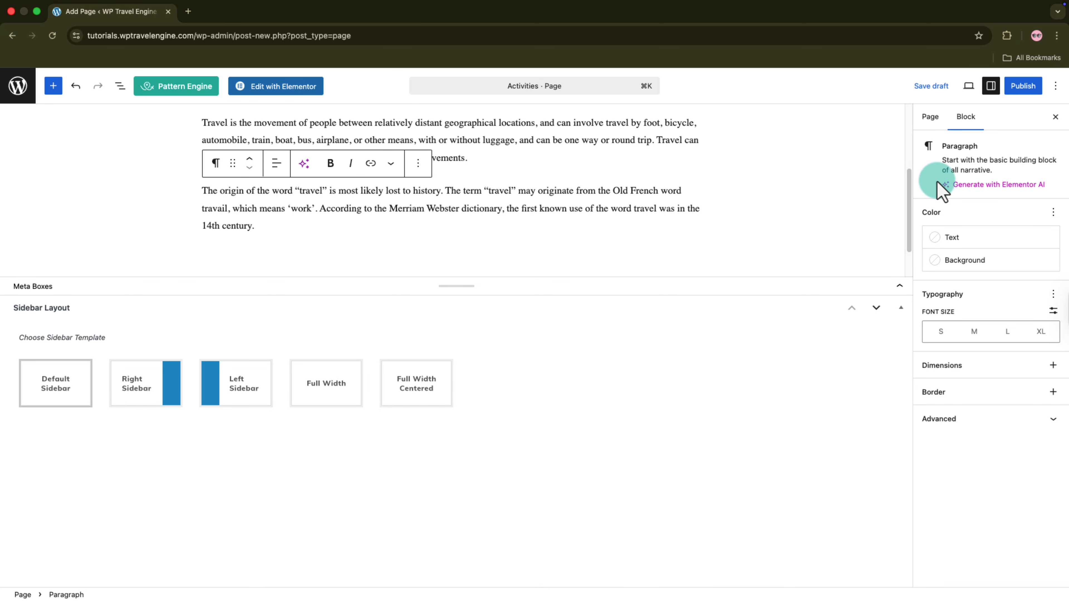
Step: Assign the Activities Template to the new Activities page
{"action": "left_click", "coordinate": [929, 117]}
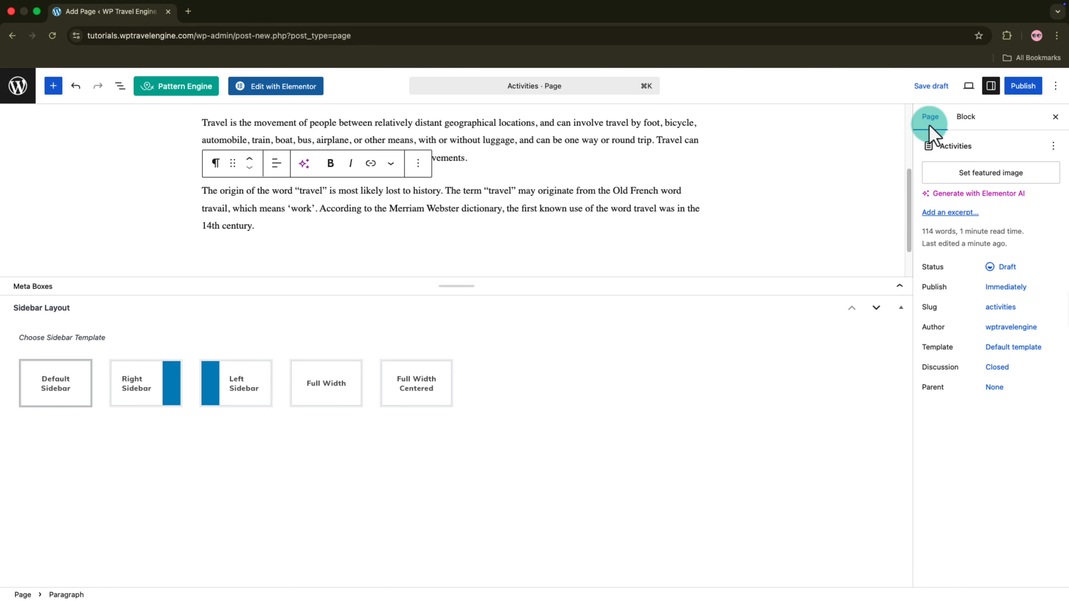
{"action": "left_click", "coordinate": [1021, 347]}
{"action": "left_click", "coordinate": [879, 416]}
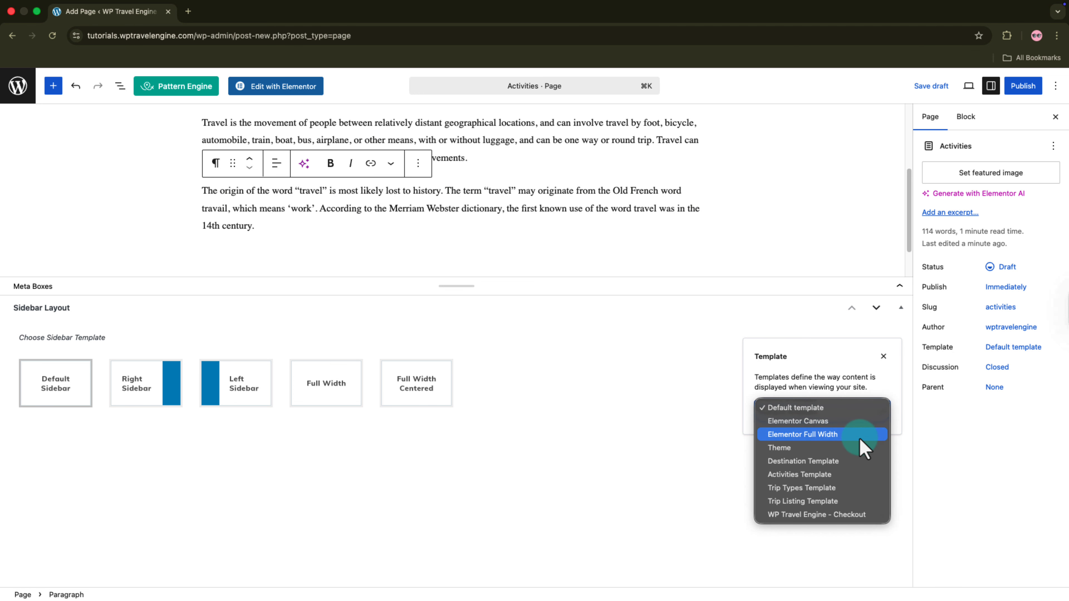
{"action": "left_click", "coordinate": [833, 474]}
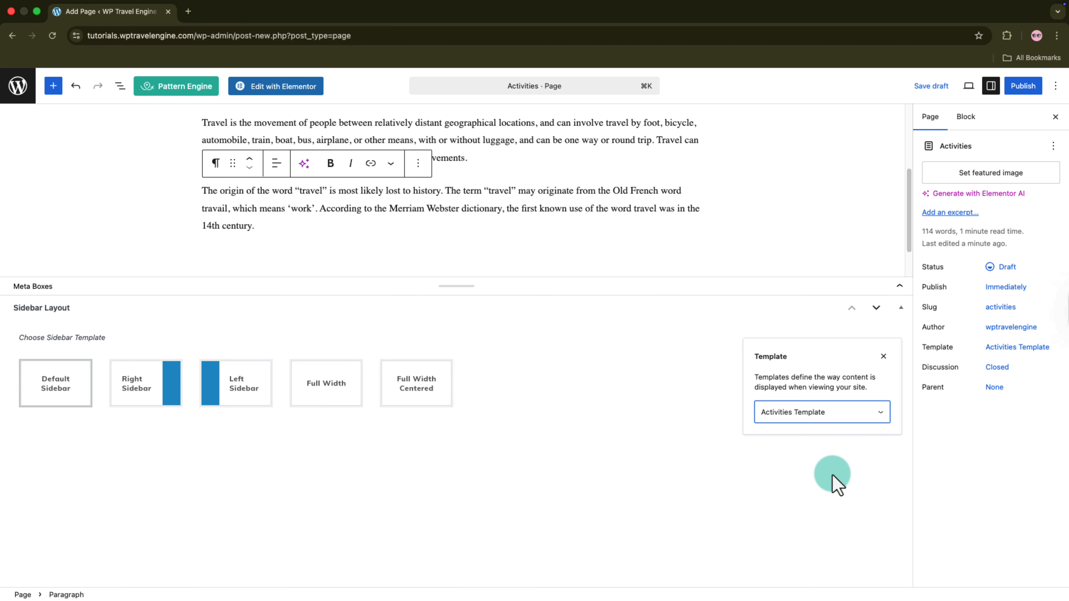
Step: Set the aerial city photo with the large white stupa from the media library as the page's featured image
{"action": "left_click", "coordinate": [993, 176]}
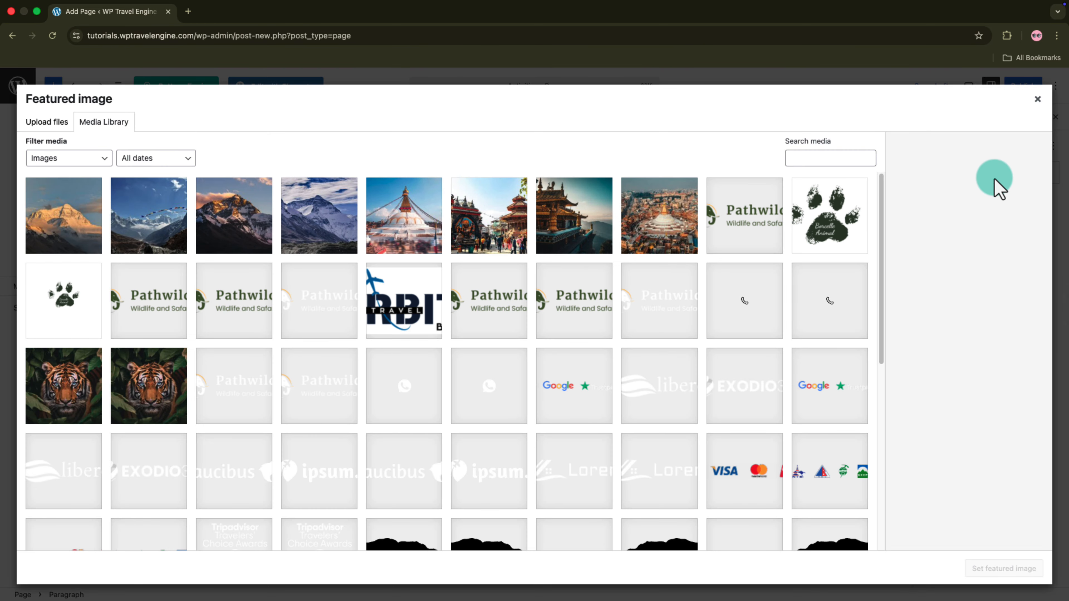
{"action": "left_click", "coordinate": [663, 231]}
{"action": "left_click", "coordinate": [991, 574]}
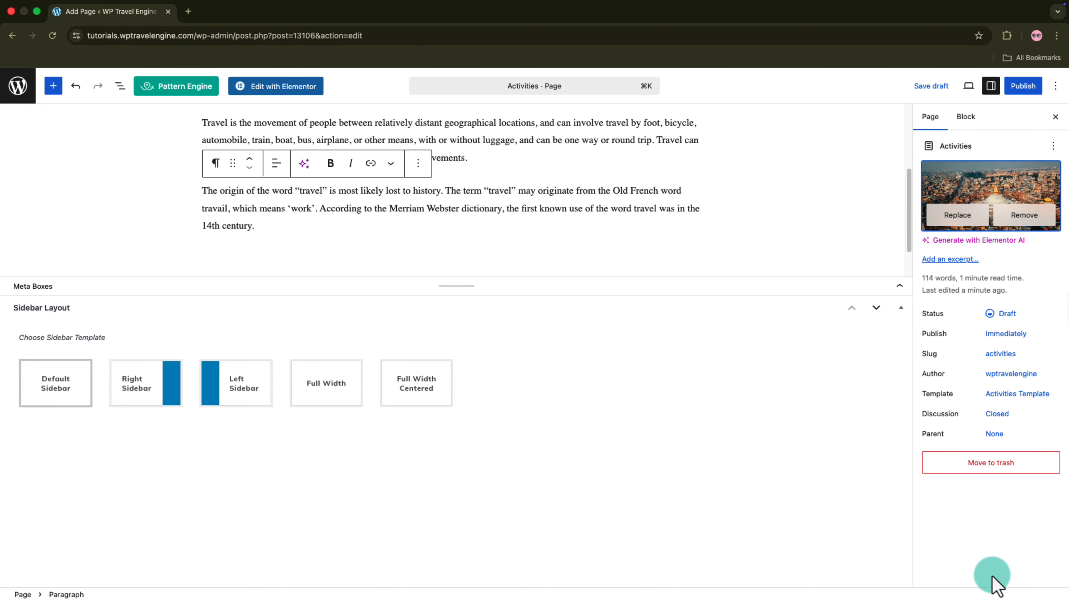
Step: Publish the Activities page and review its live banner, description and activity listing
{"action": "left_click", "coordinate": [1022, 86]}
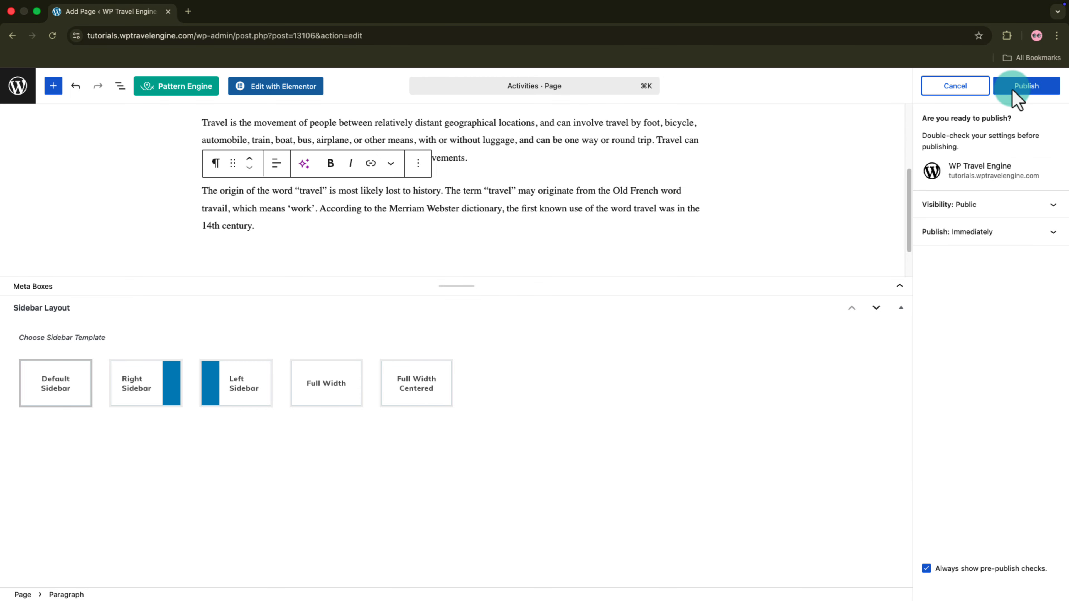
{"action": "left_click", "coordinate": [1014, 92]}
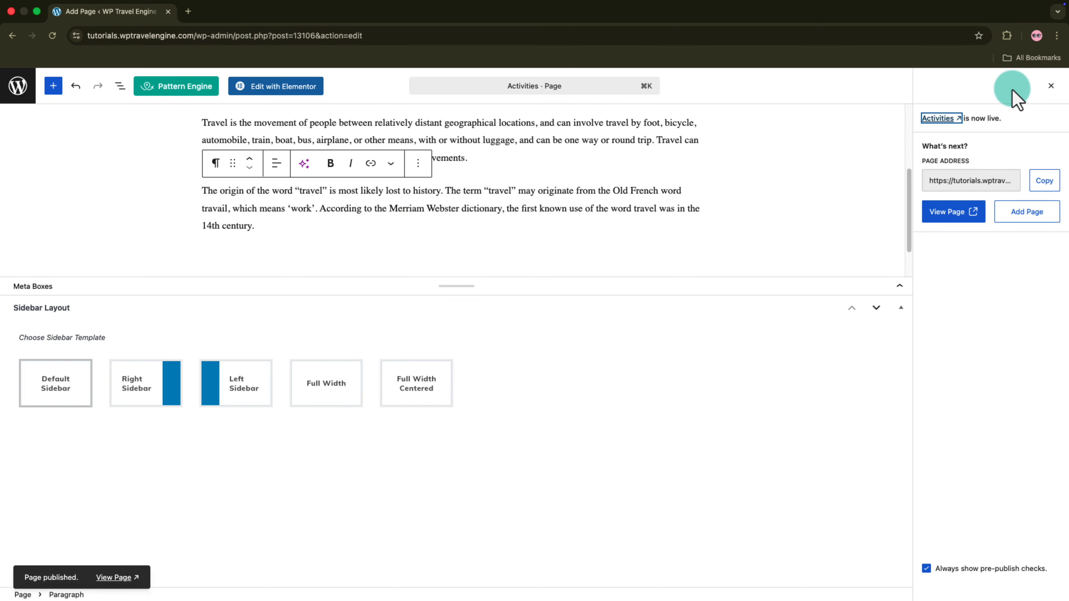
{"action": "left_click", "coordinate": [935, 217]}
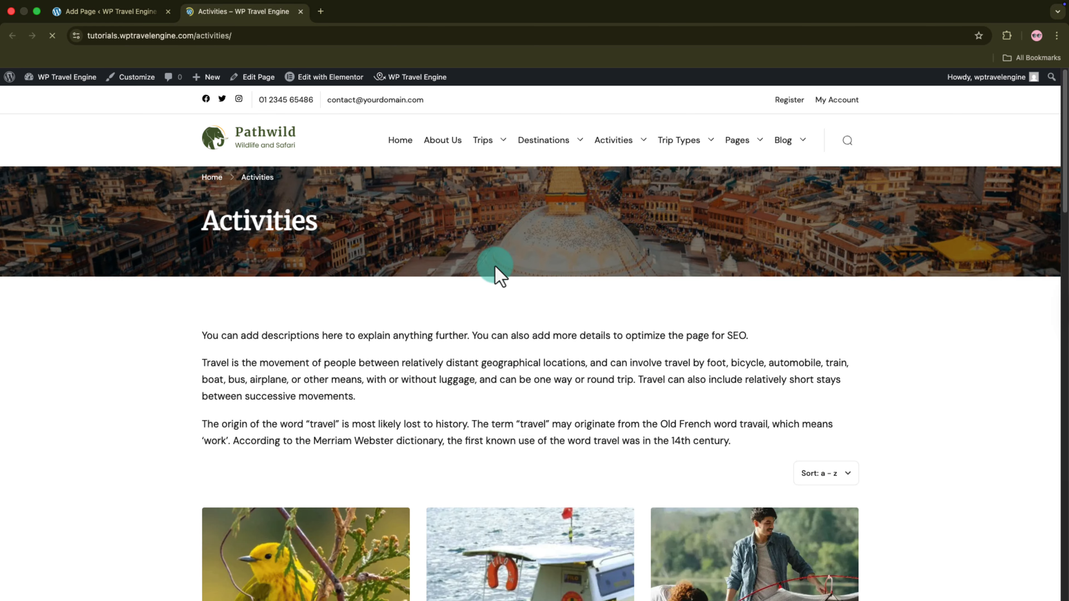
{"action": "scroll", "coordinate": [495, 266], "scroll_direction": "down", "scroll_amount": 10}
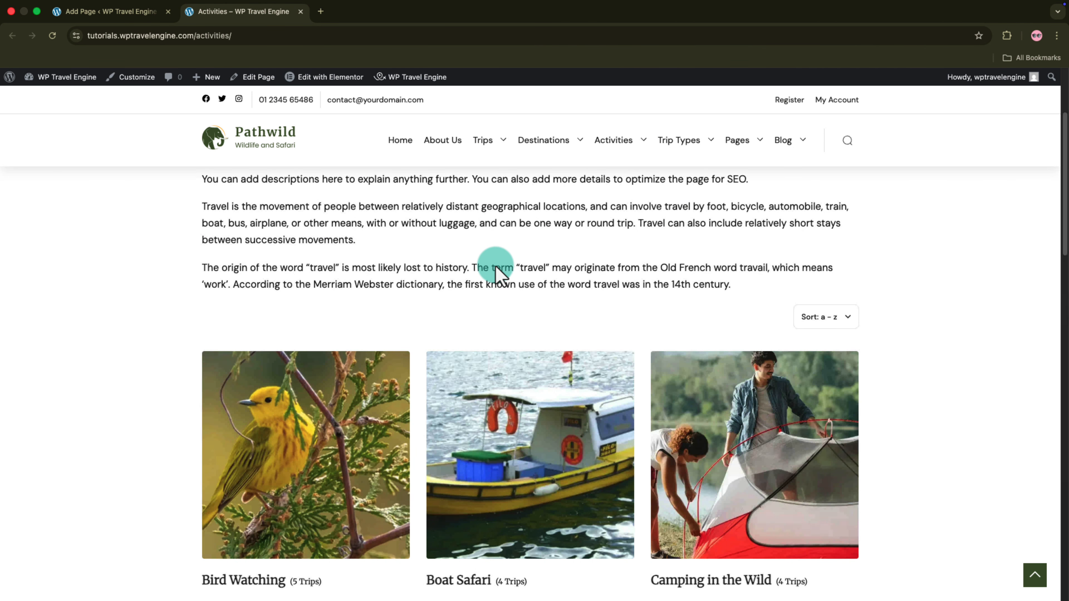
{"action": "scroll", "coordinate": [495, 266], "scroll_direction": "down", "scroll_amount": 6}
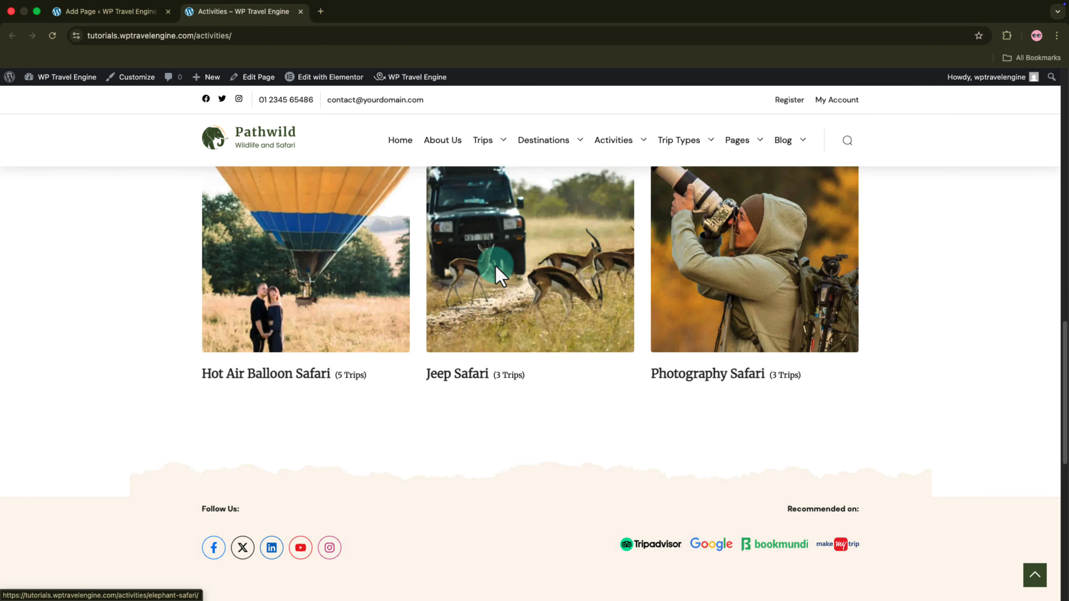
{"action": "scroll", "coordinate": [495, 266], "scroll_direction": "up", "scroll_amount": 15}
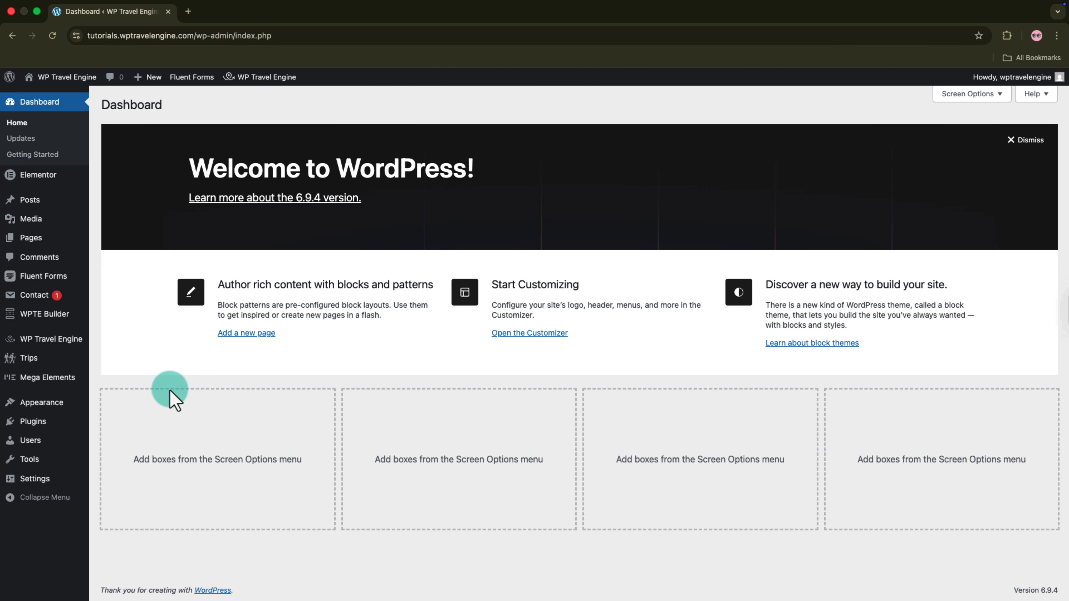
Step: Start a new trip activity named "Trekking" with the parent set to None and the slug and description left blank
{"action": "mouse_move", "coordinate": [42, 359]}
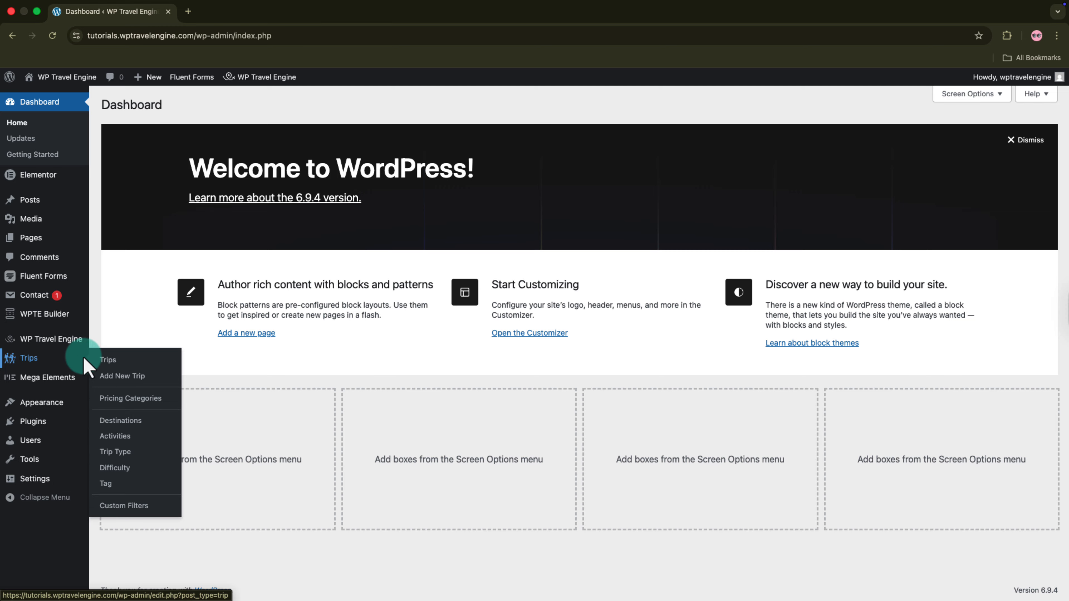
{"action": "left_click", "coordinate": [139, 439]}
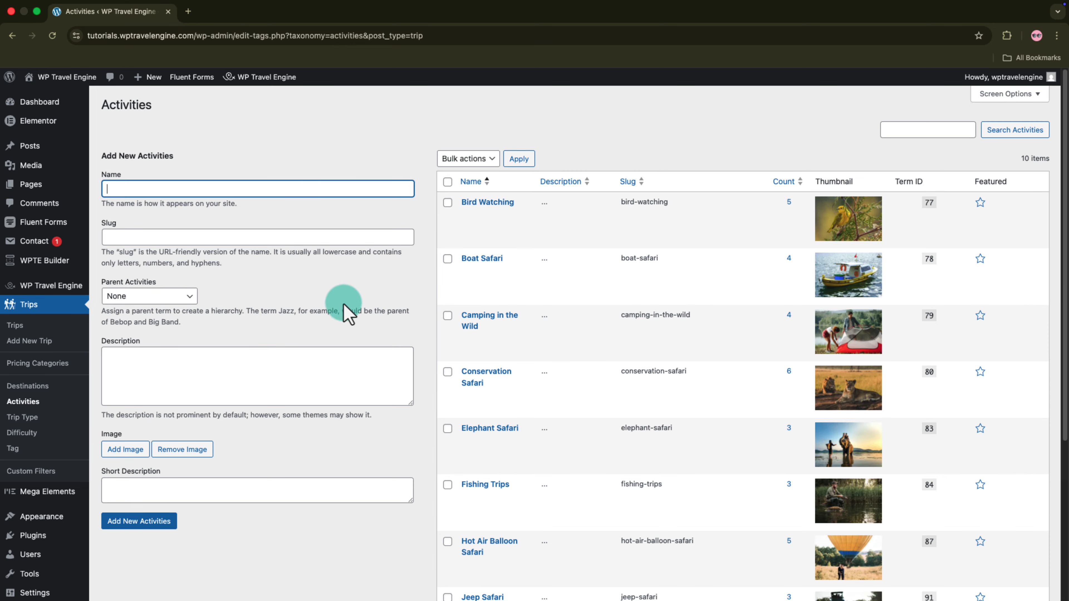
{"action": "type", "text": "Trekking"}
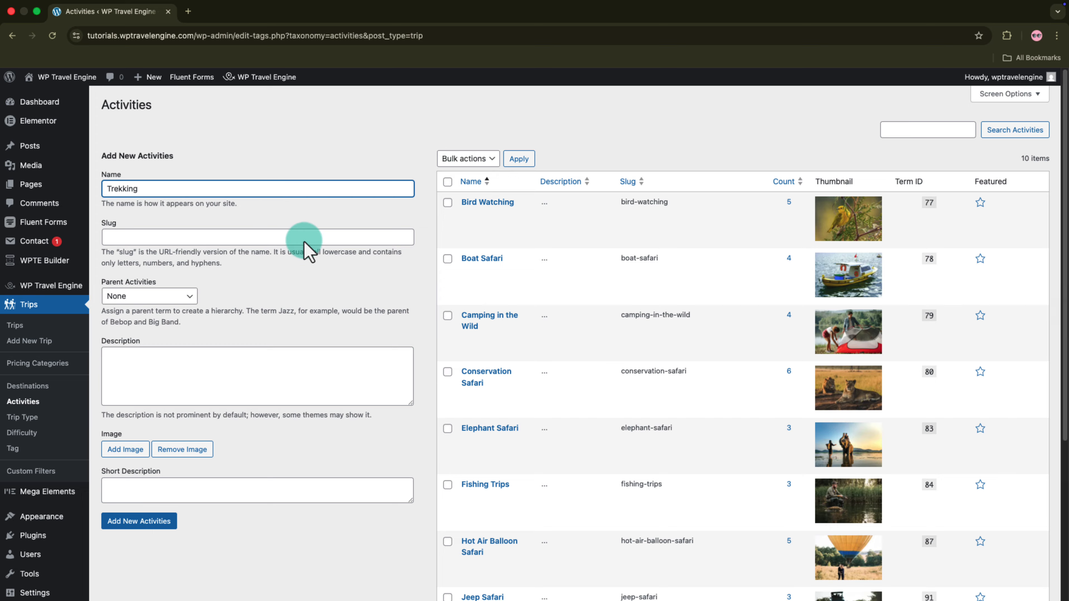
{"action": "left_click", "coordinate": [163, 237]}
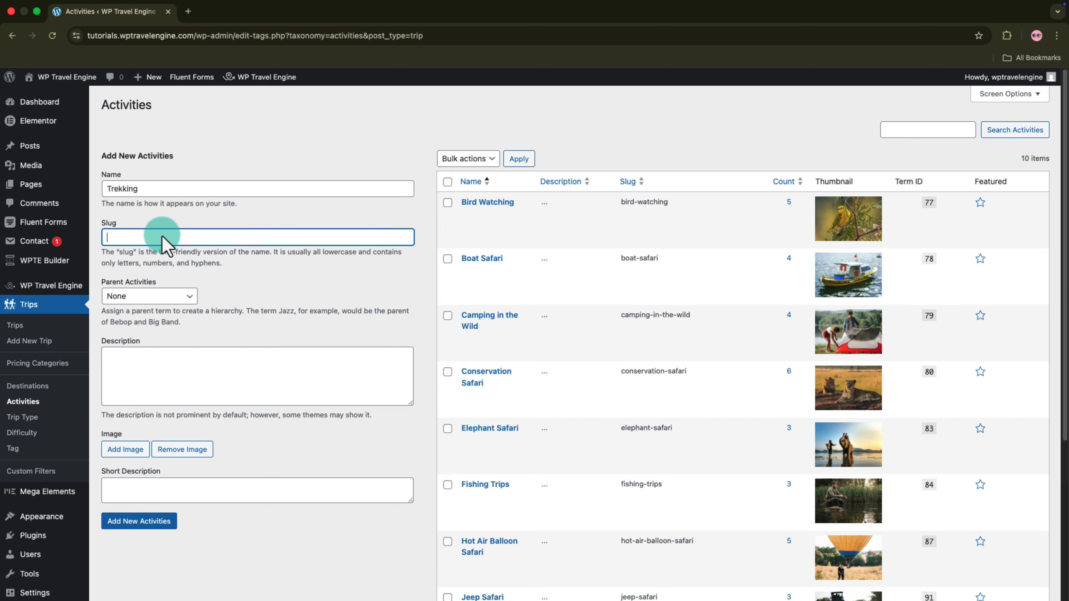
{"action": "left_click", "coordinate": [142, 296]}
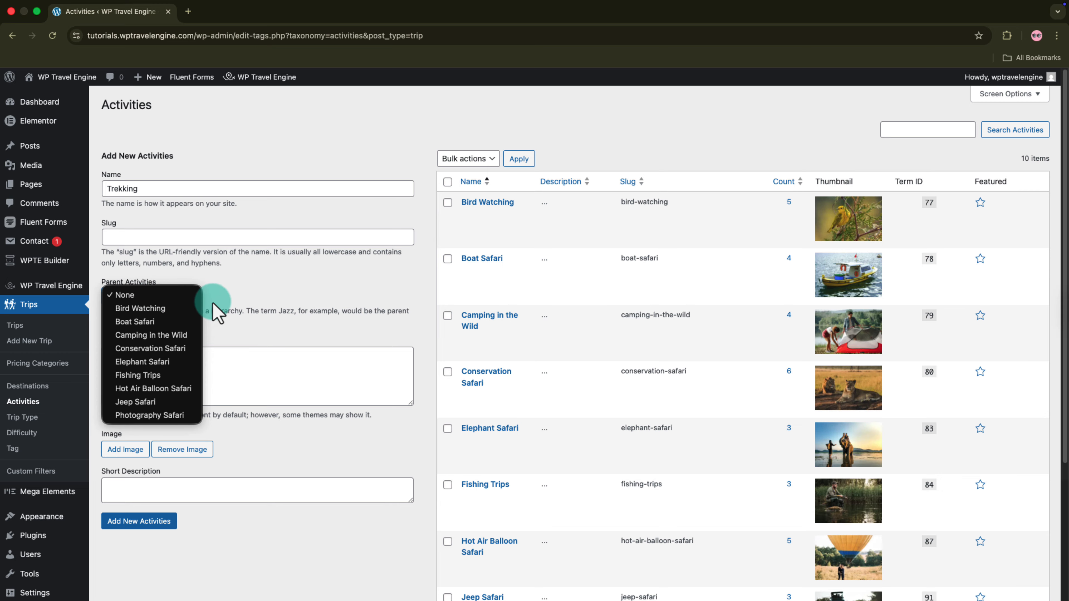
{"action": "left_click", "coordinate": [237, 285]}
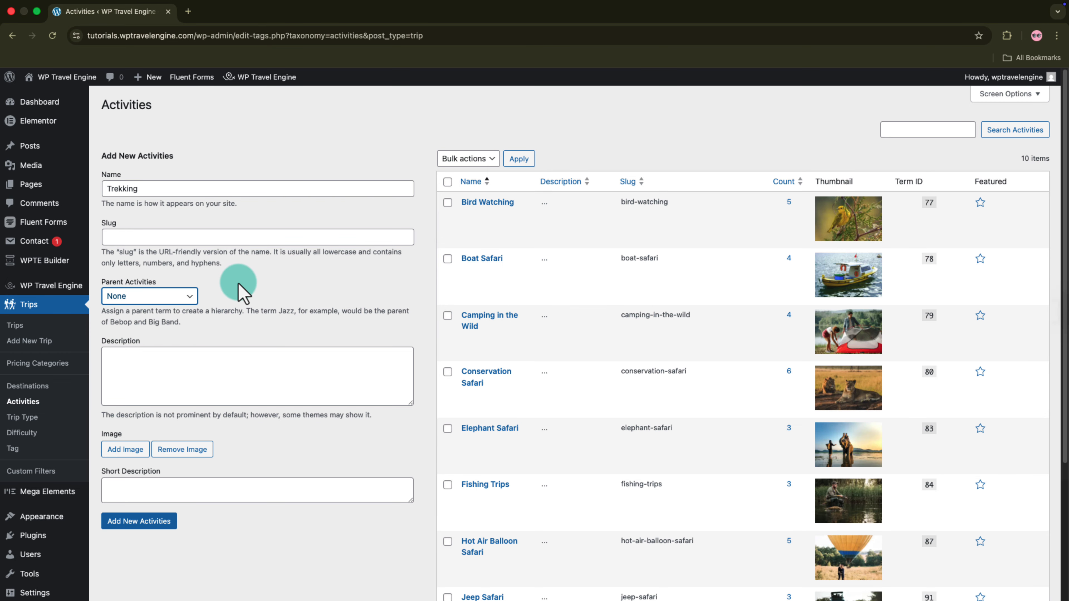
{"action": "left_click", "coordinate": [173, 375]}
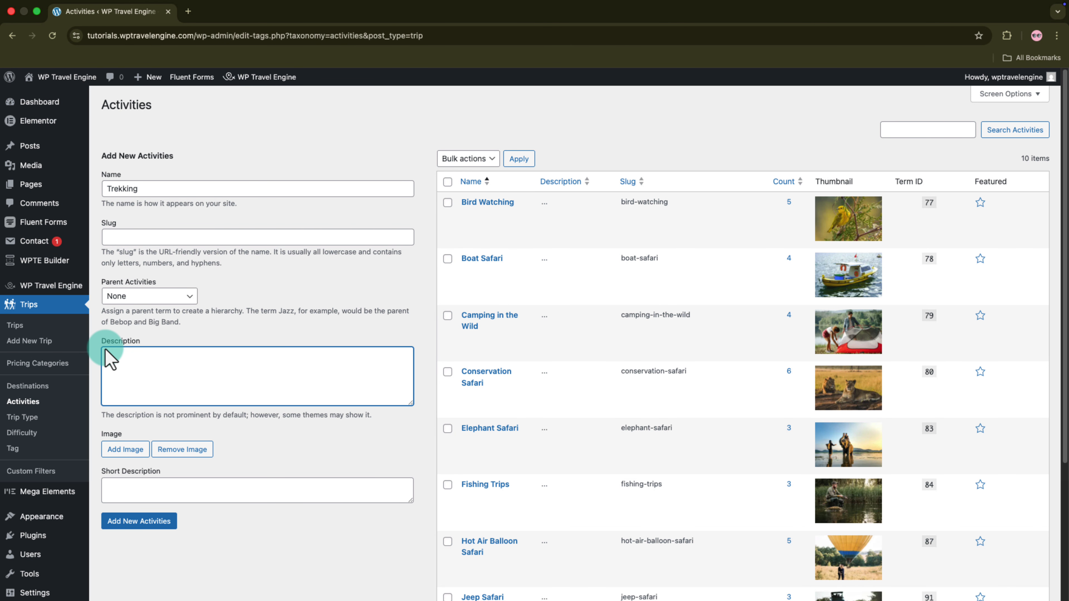
Step: Attach the media library photo of the hiker in red facing a snowy peak as the Trekking activity's image
{"action": "left_click", "coordinate": [124, 449]}
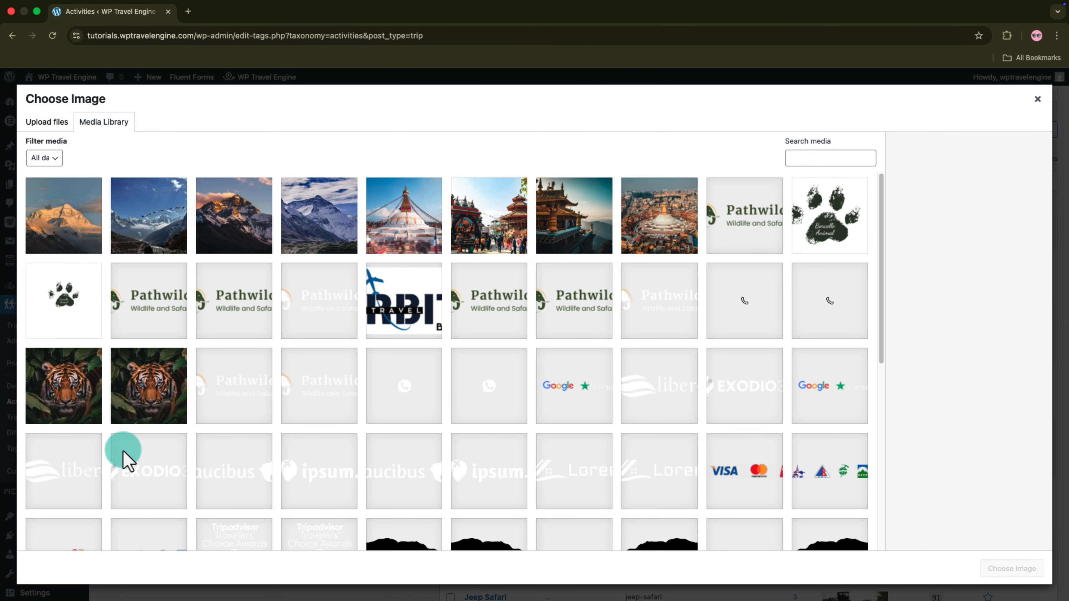
{"action": "scroll", "coordinate": [375, 397], "scroll_direction": "down", "scroll_amount": 2}
{"action": "scroll", "coordinate": [374, 398], "scroll_direction": "down", "scroll_amount": 10}
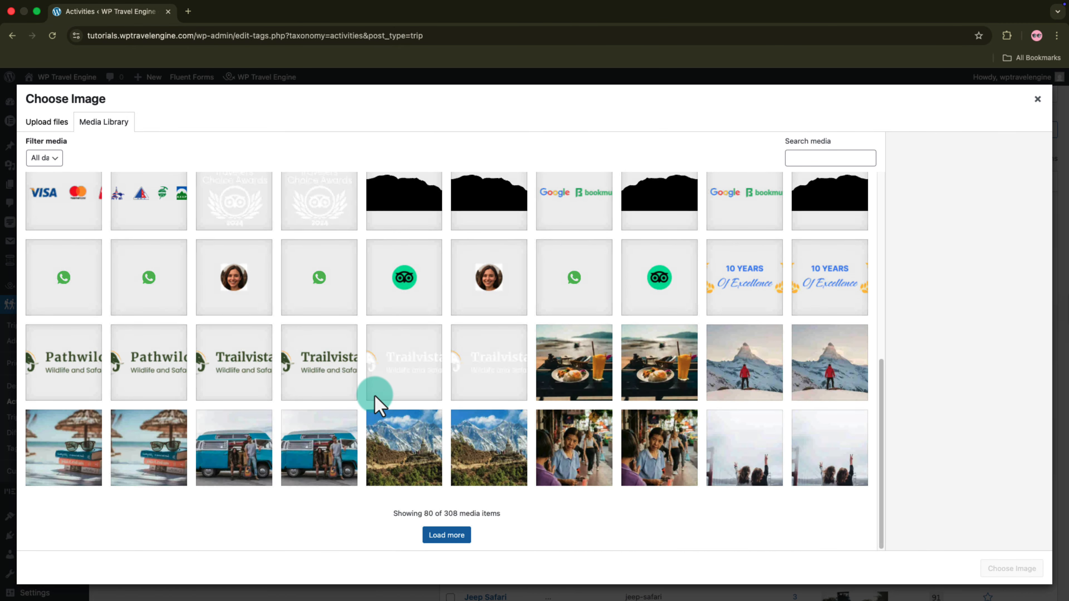
{"action": "left_click", "coordinate": [447, 536]}
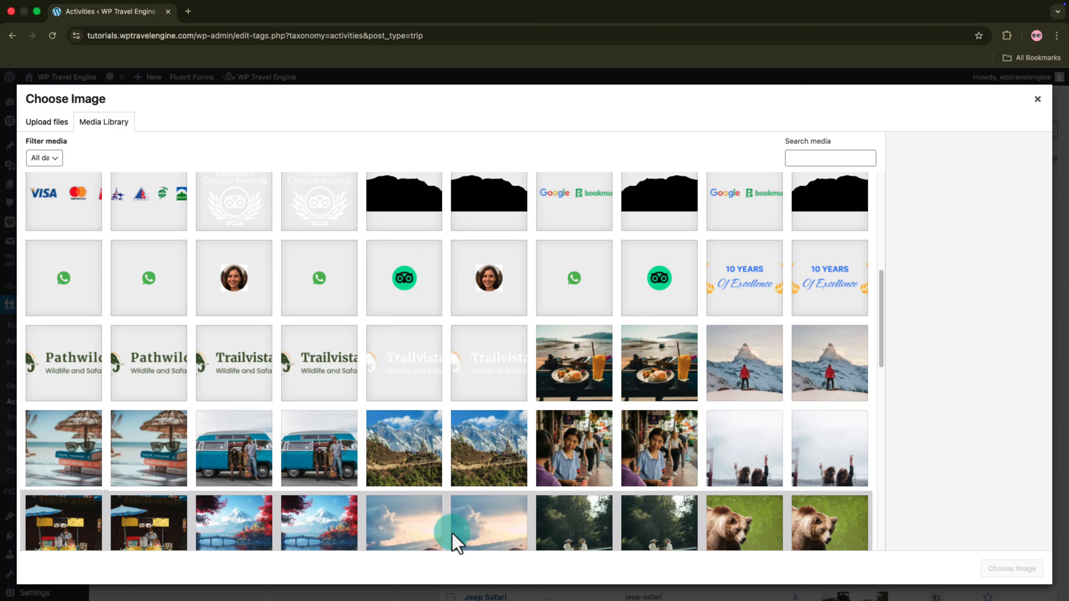
{"action": "left_click", "coordinate": [736, 362]}
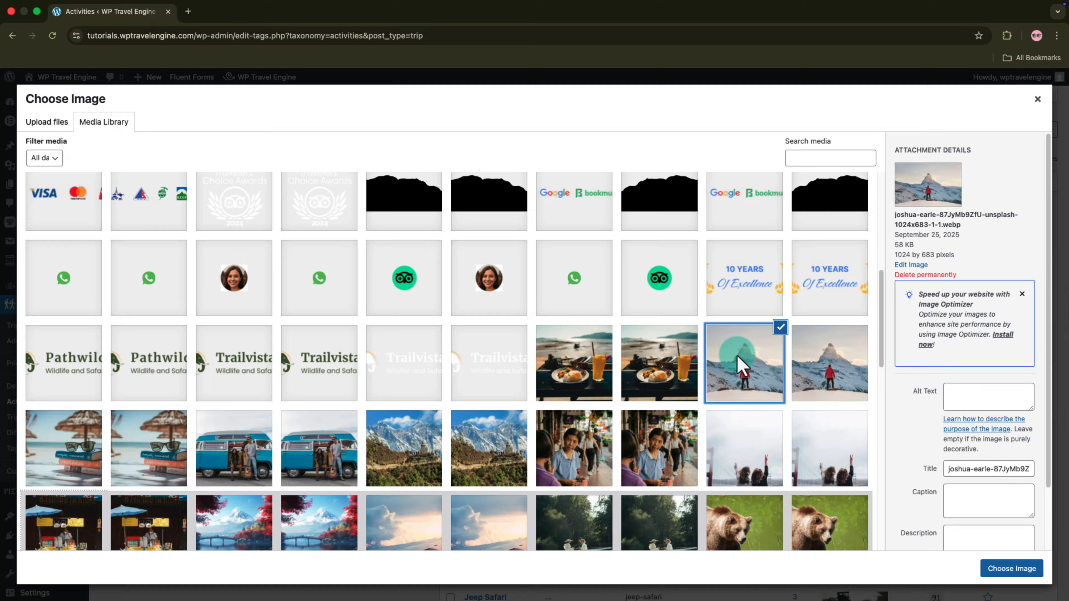
{"action": "left_click", "coordinate": [1002, 567]}
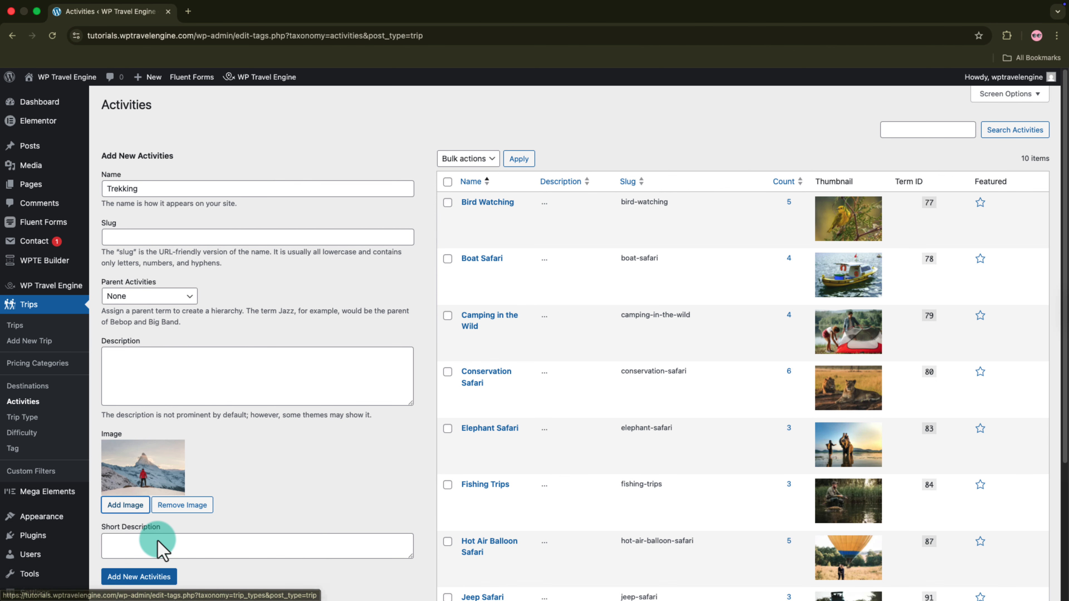
Step: Add the Trekking activity with the short description "Explore nature on foot through scenic trails and mountain routes." and view its page
{"action": "left_click", "coordinate": [129, 546]}
{"action": "type", "text": "Explore nature on foot through scenic trails and mountain routes."}
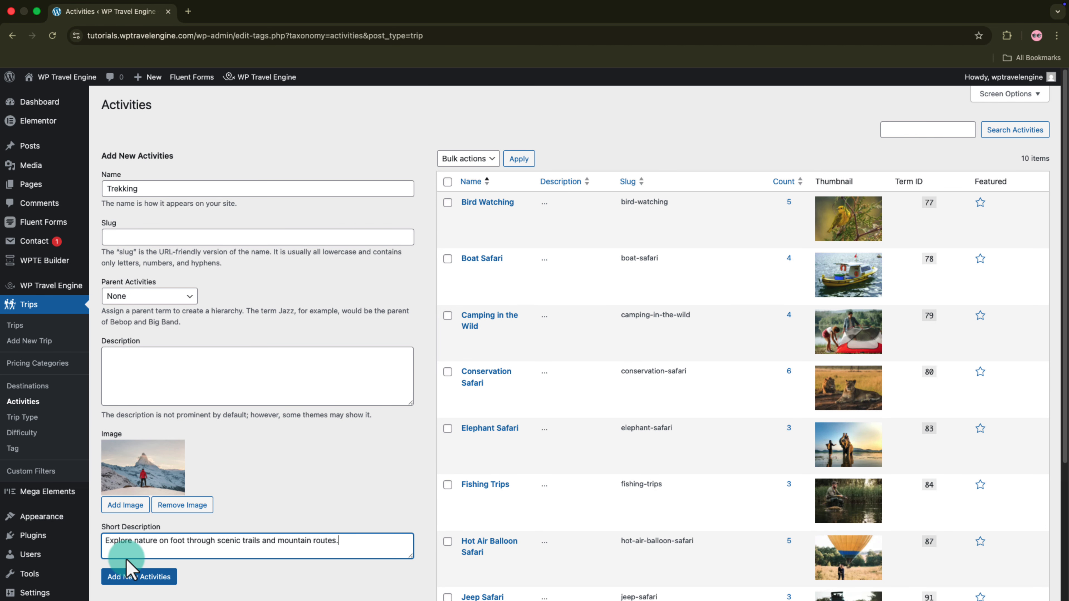
{"action": "left_click", "coordinate": [138, 577]}
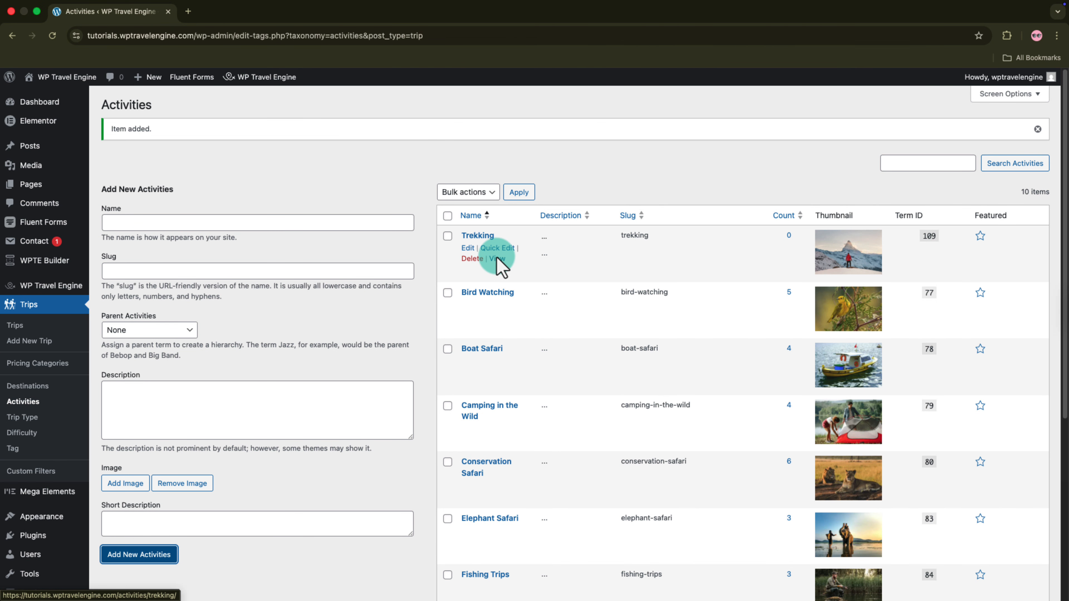
{"action": "left_click", "coordinate": [497, 259]}
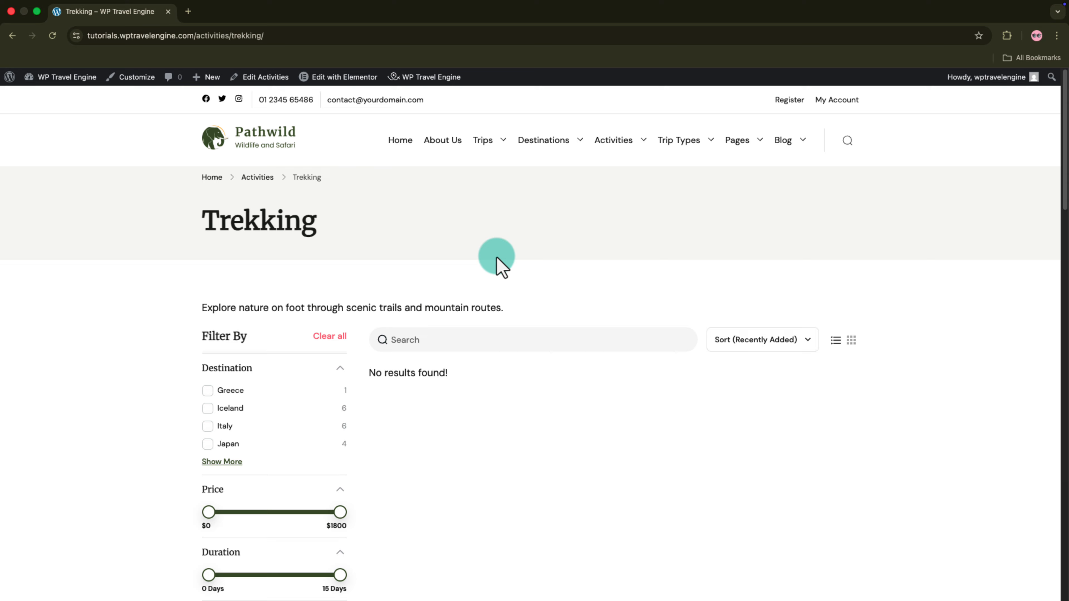
Step: Check the Trekking page's trip listing and open the Botswana Delta and Desert Discovery Safari trip for editing
{"action": "scroll", "coordinate": [429, 382], "scroll_direction": "down", "scroll_amount": 2}
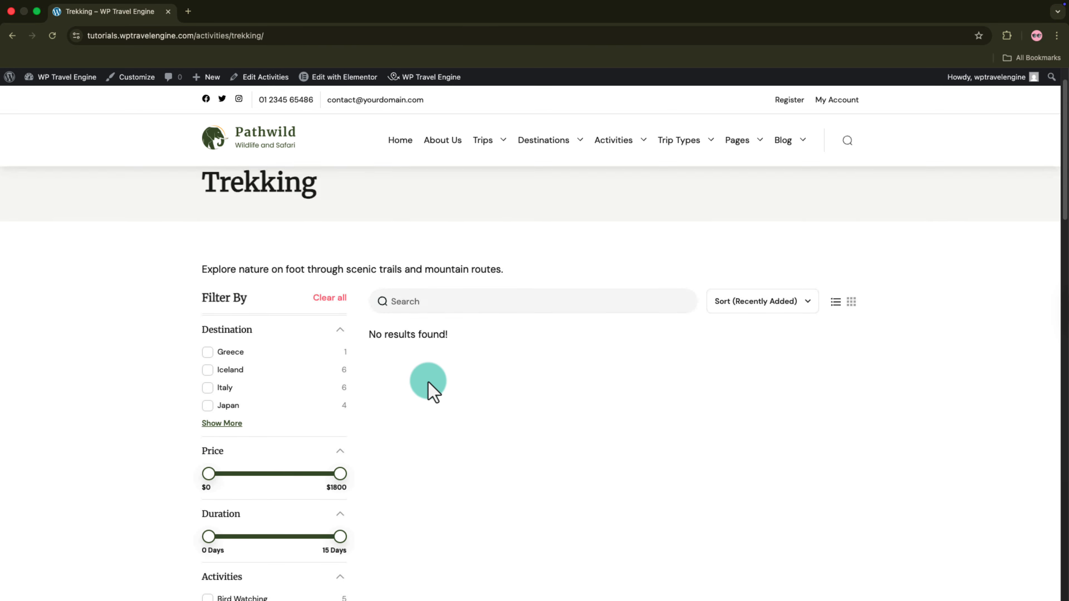
{"action": "scroll", "coordinate": [429, 382], "scroll_direction": "up", "scroll_amount": 2}
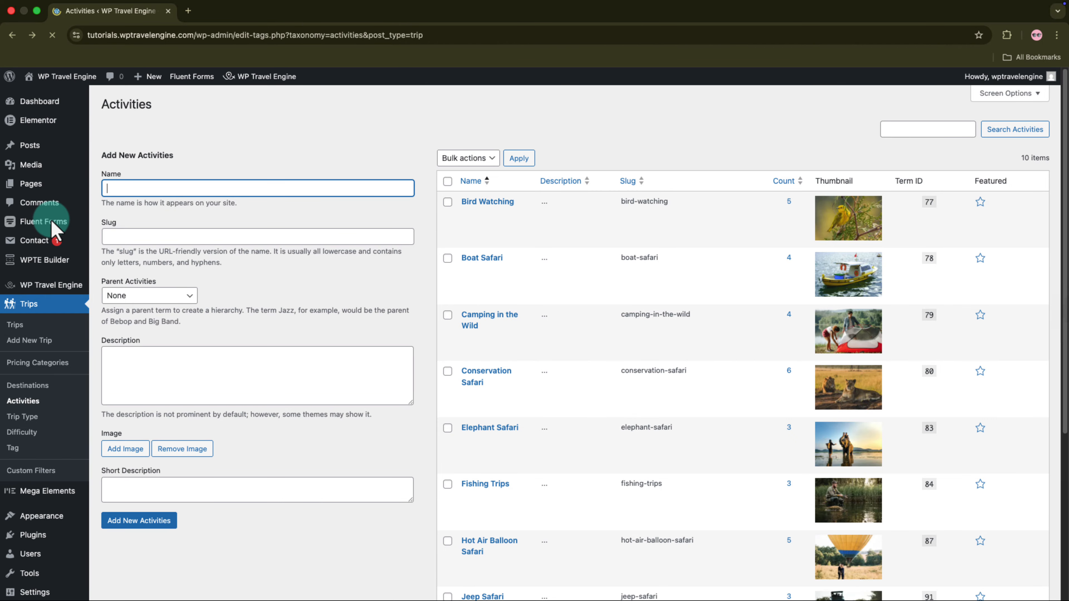
{"action": "left_click", "coordinate": [30, 326]}
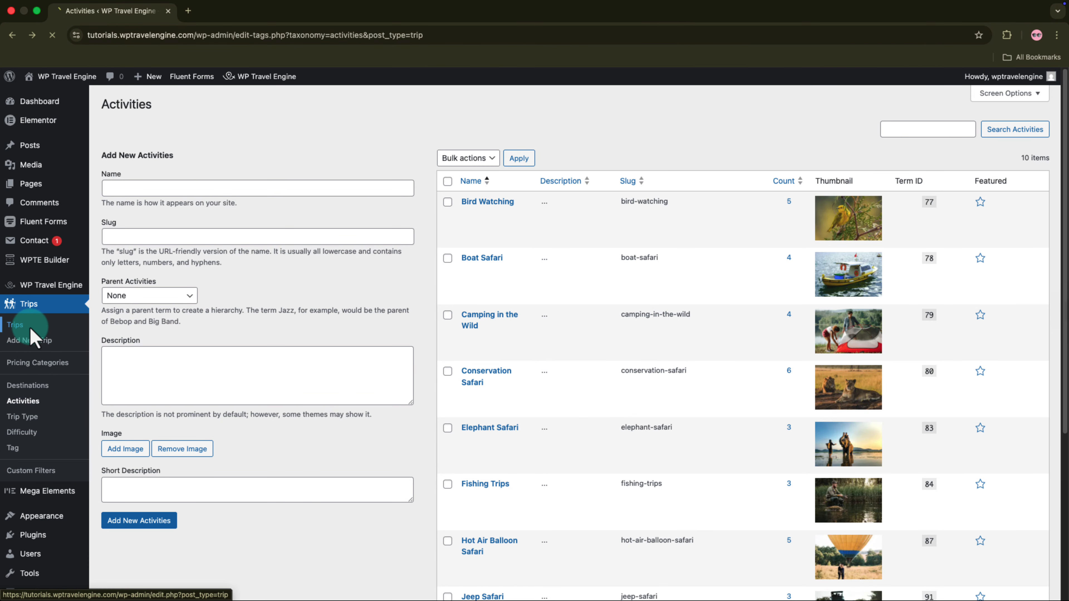
{"action": "left_click", "coordinate": [133, 234]}
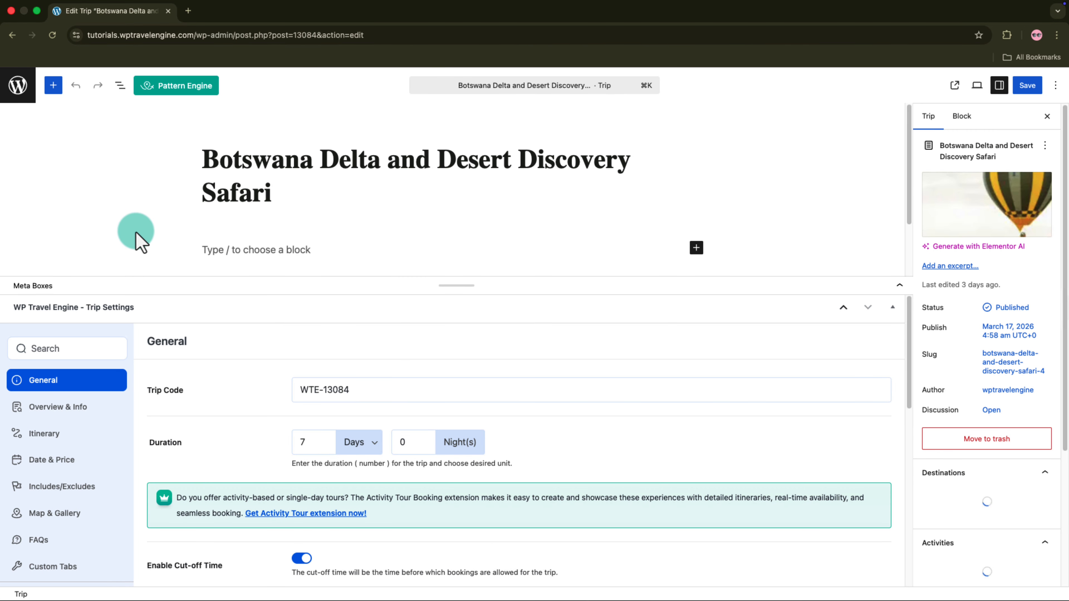
Step: Find the Trekking activity by searching "trekk", assign it to the Botswana Delta and Desert Discovery Safari trip, and save the trip
{"action": "scroll", "coordinate": [958, 530], "scroll_direction": "down", "scroll_amount": 2}
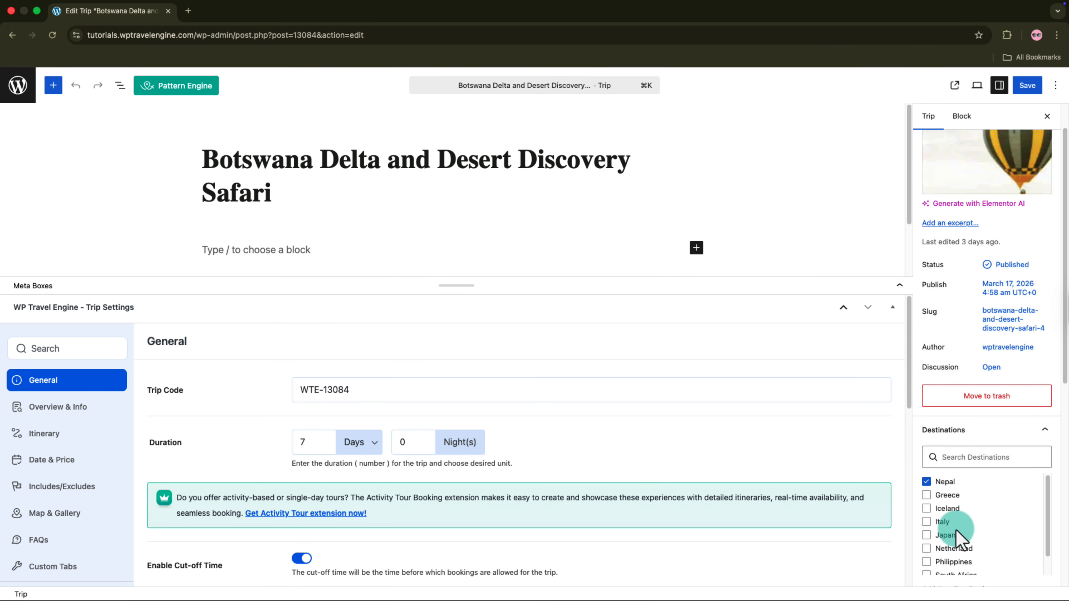
{"action": "scroll", "coordinate": [957, 532], "scroll_direction": "down", "scroll_amount": 5}
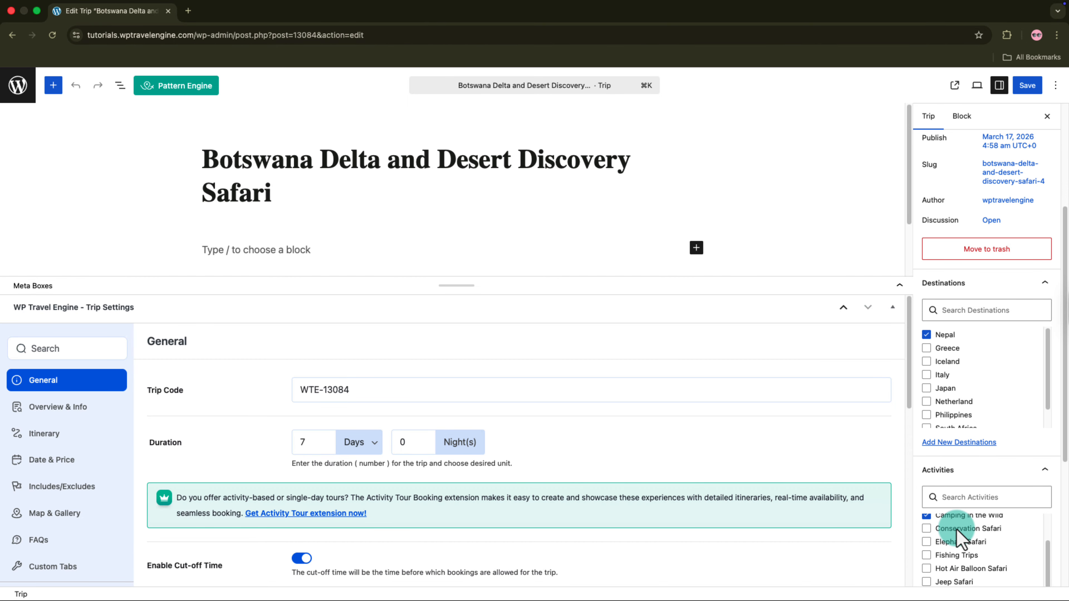
{"action": "scroll", "coordinate": [955, 532], "scroll_direction": "up", "scroll_amount": 2}
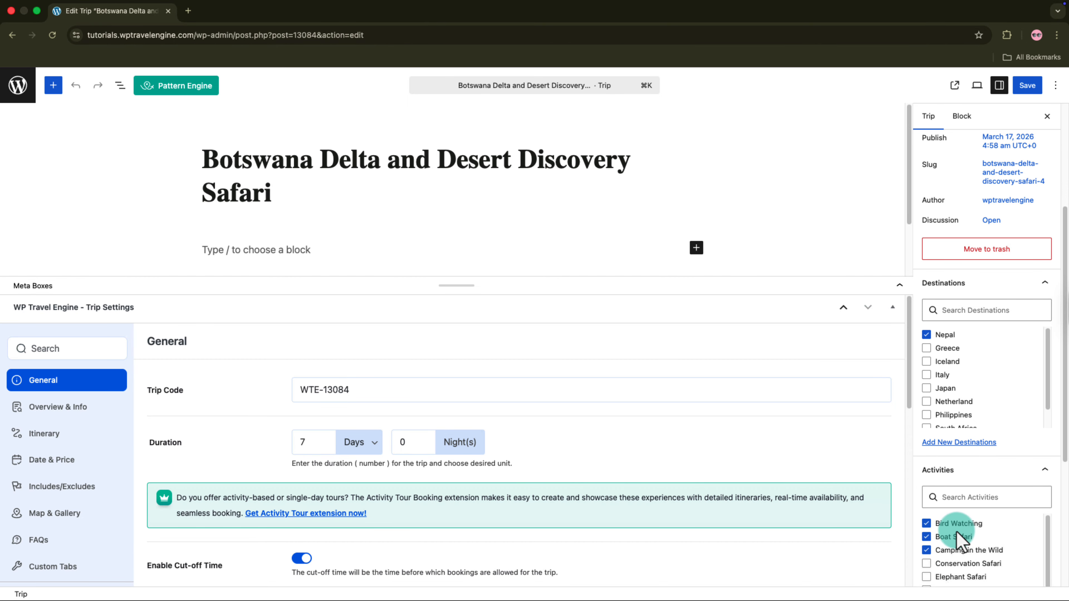
{"action": "left_click", "coordinate": [955, 499]}
{"action": "type", "text": "trekk"}
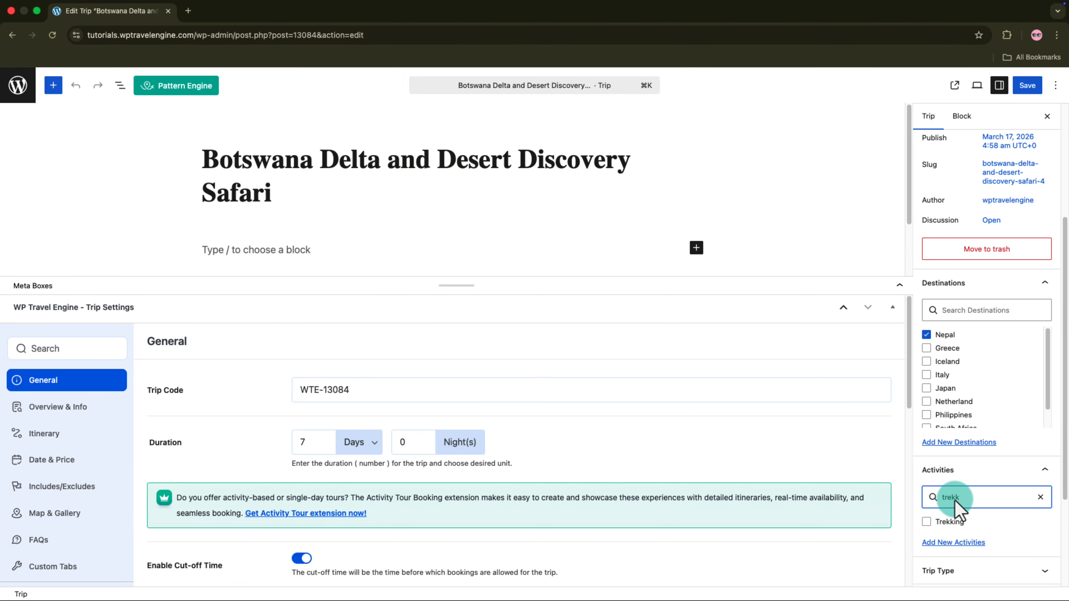
{"action": "left_click", "coordinate": [926, 523]}
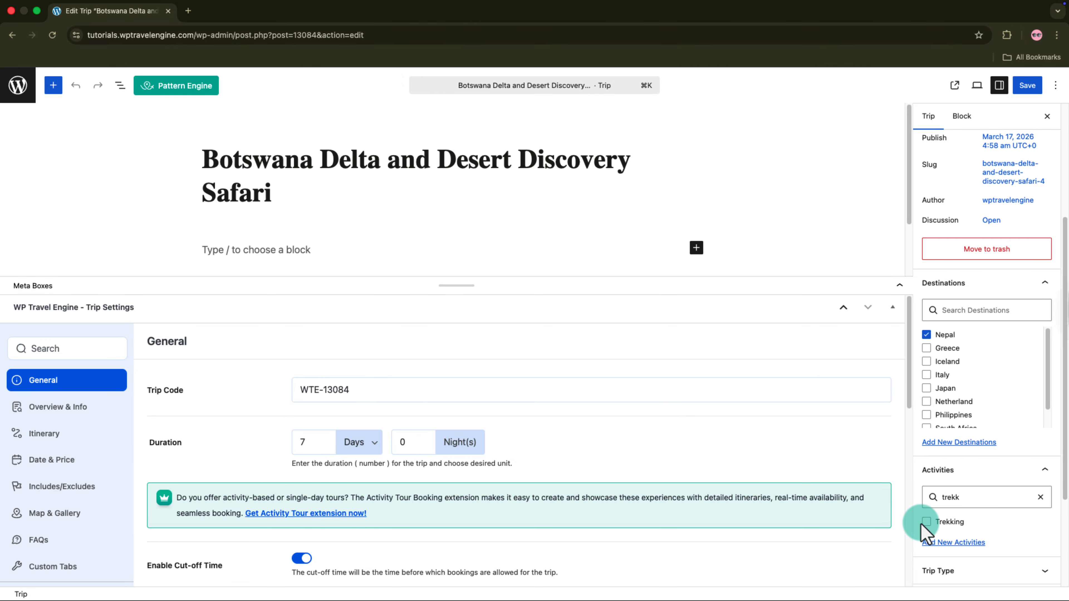
{"action": "left_click", "coordinate": [1025, 473]}
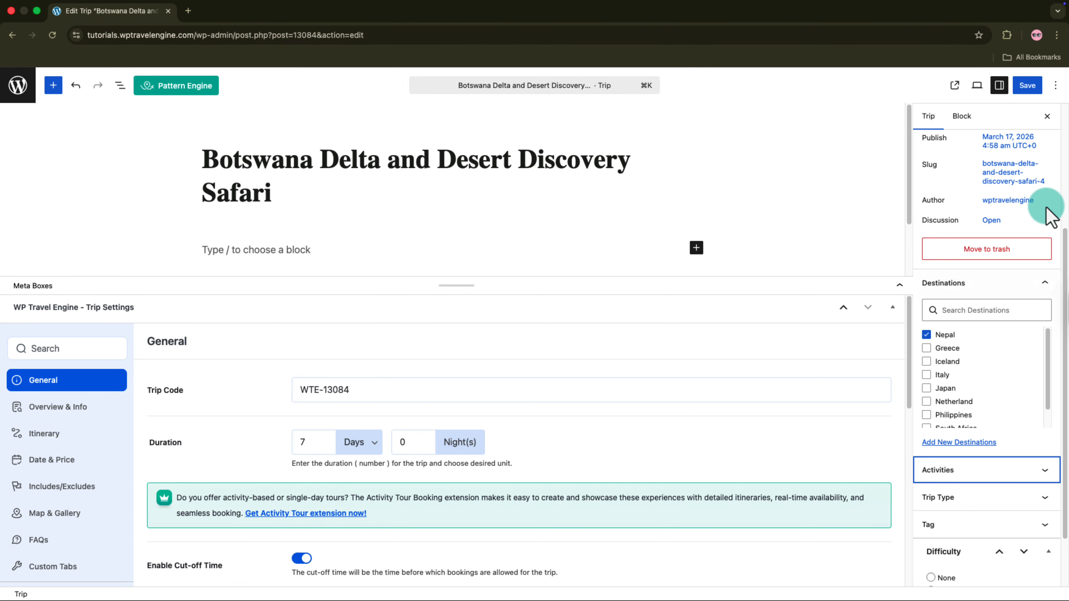
{"action": "left_click", "coordinate": [1024, 84]}
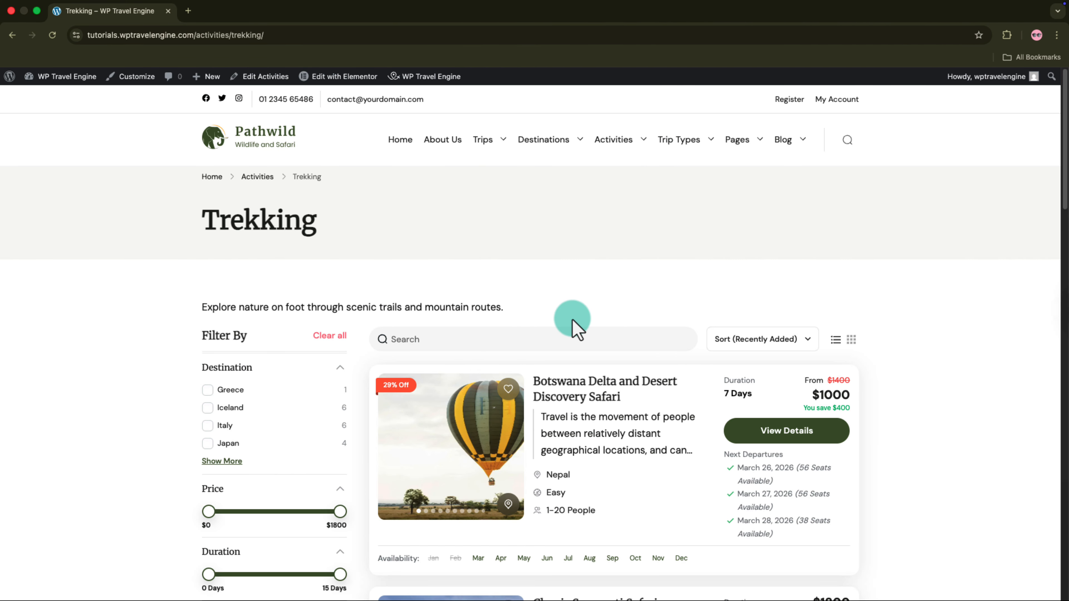
Step: Review the trips listed on the live Trekking activity page
{"action": "scroll", "coordinate": [573, 322], "scroll_direction": "down", "scroll_amount": 3}
{"action": "scroll", "coordinate": [576, 328], "scroll_direction": "down", "scroll_amount": 3}
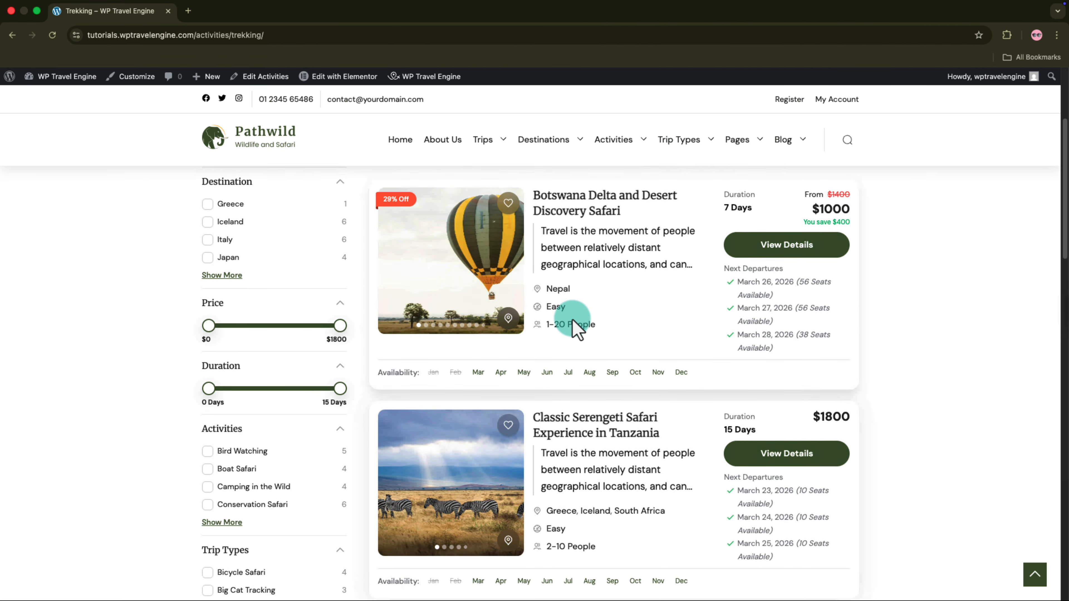
{"action": "scroll", "coordinate": [575, 329], "scroll_direction": "up", "scroll_amount": 6}
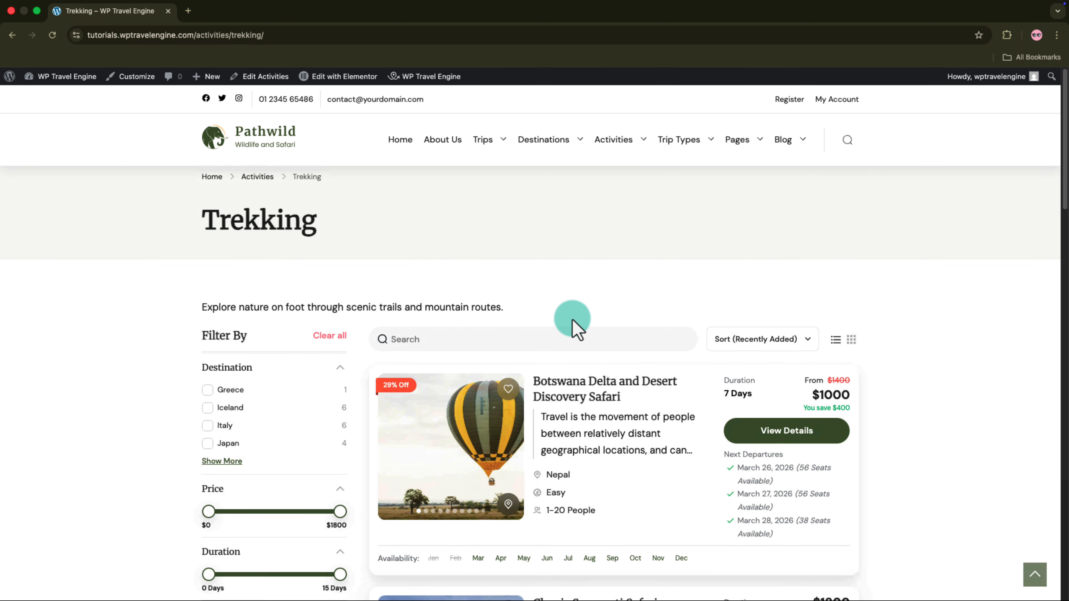